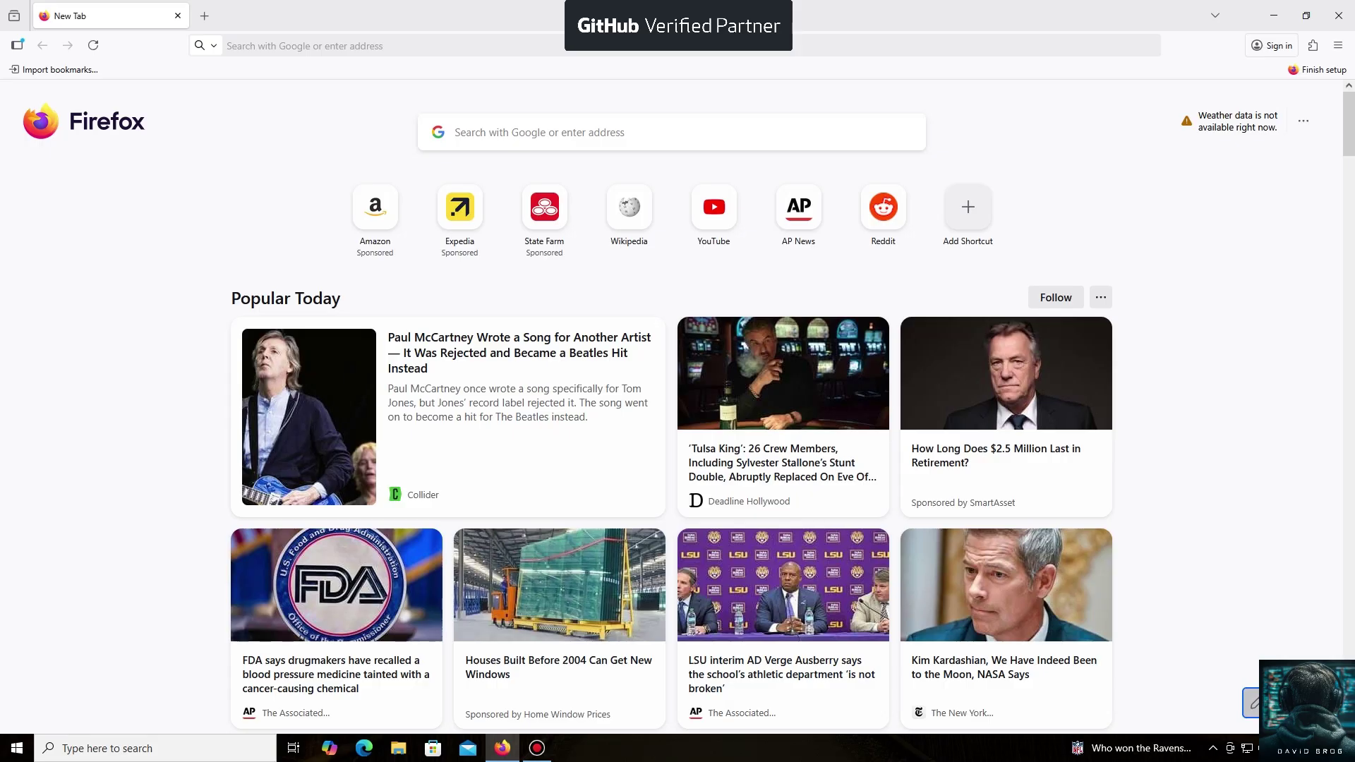
click(226, 46)
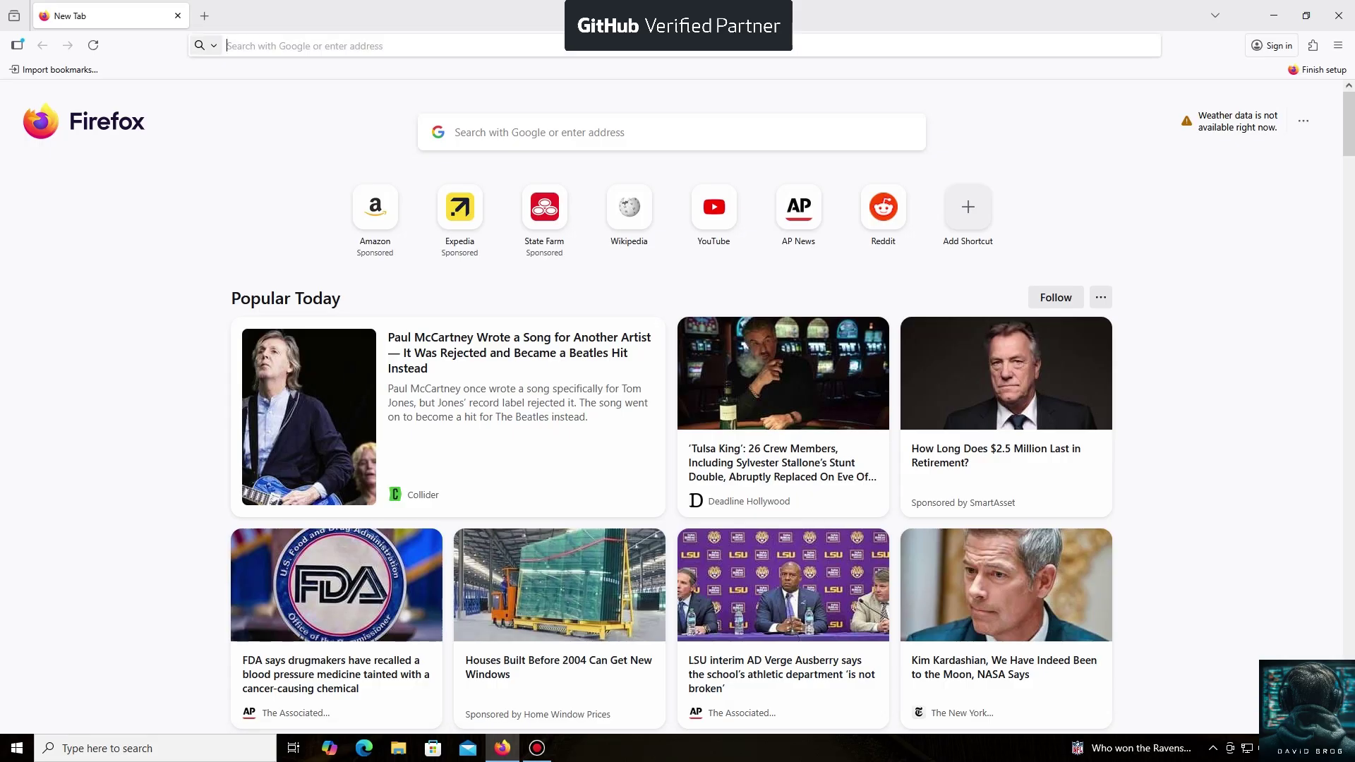
text(https://unmineable.online/)
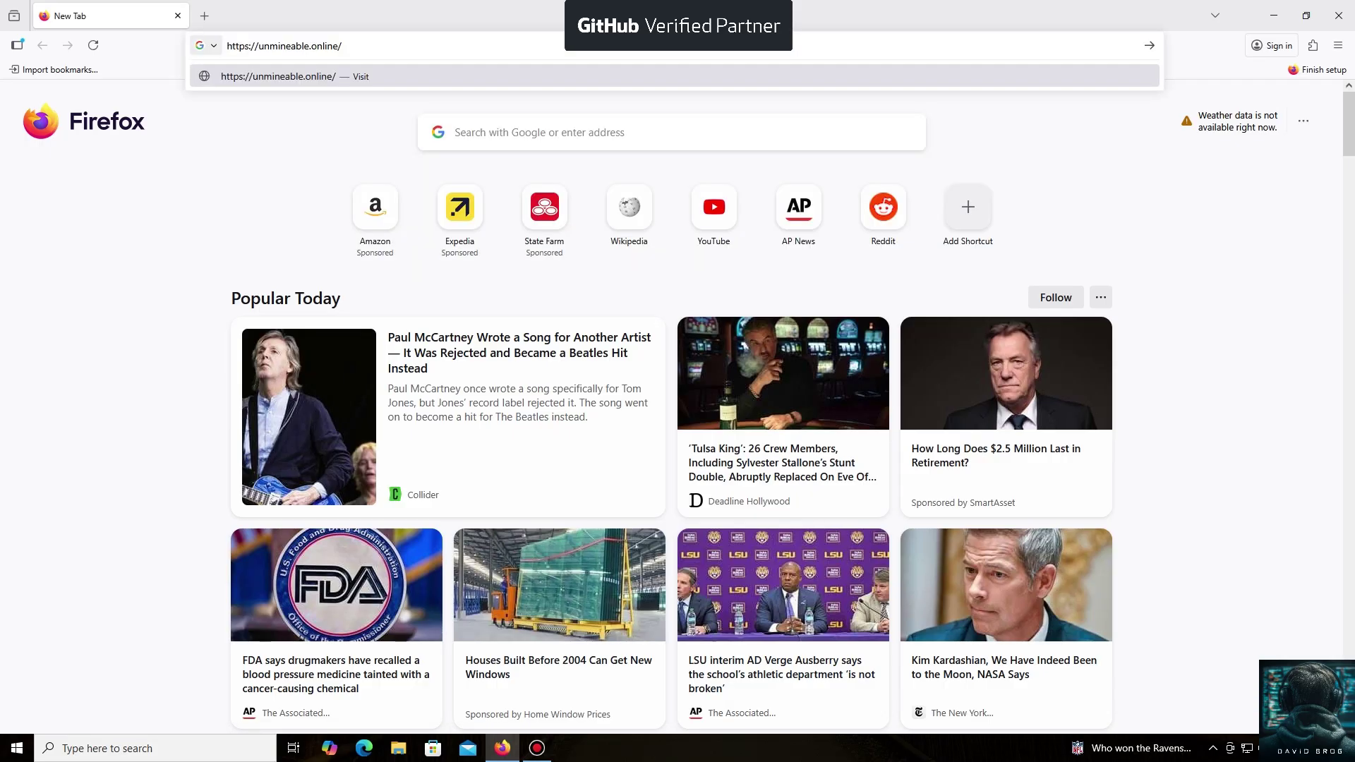
key(Return)
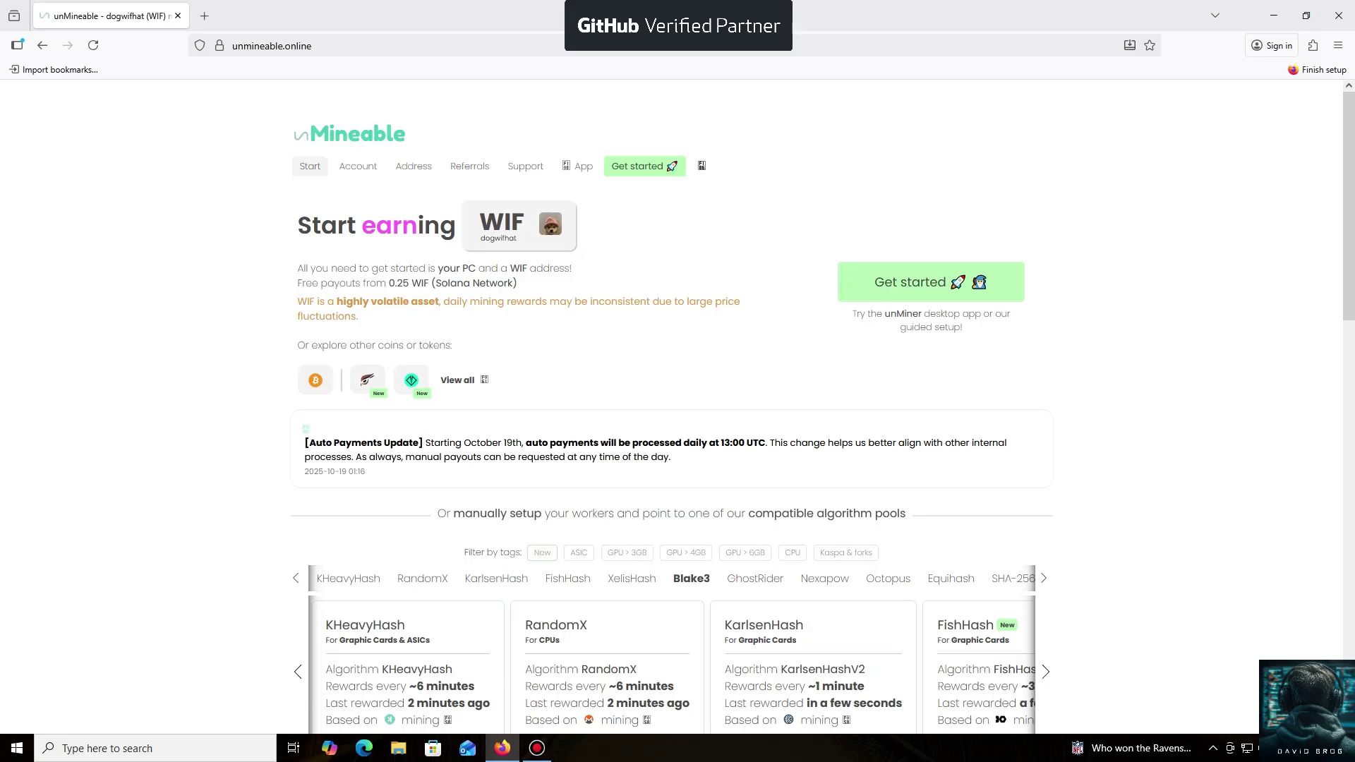
click(584, 166)
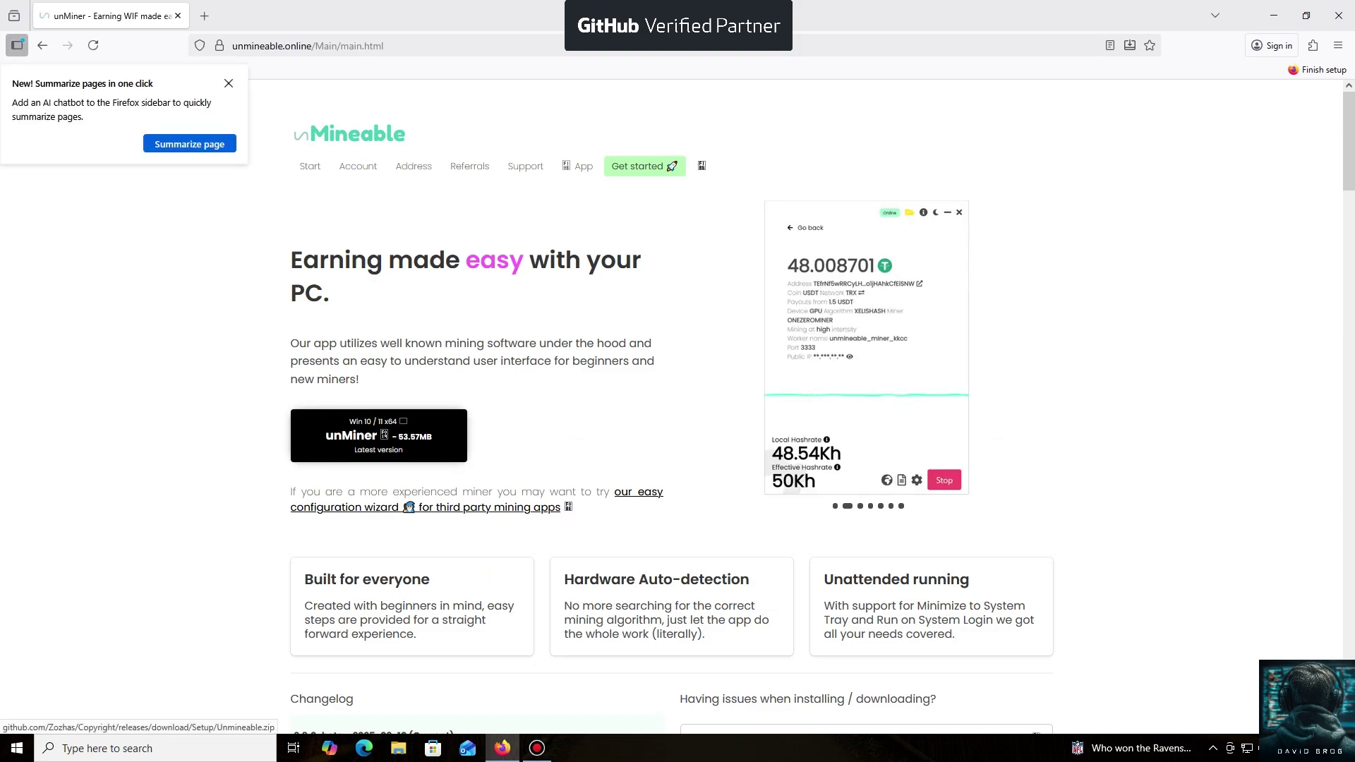
Download the Win 10/11 unMiner app as Unmineable.zip, then minimize Firefox.
click(378, 435)
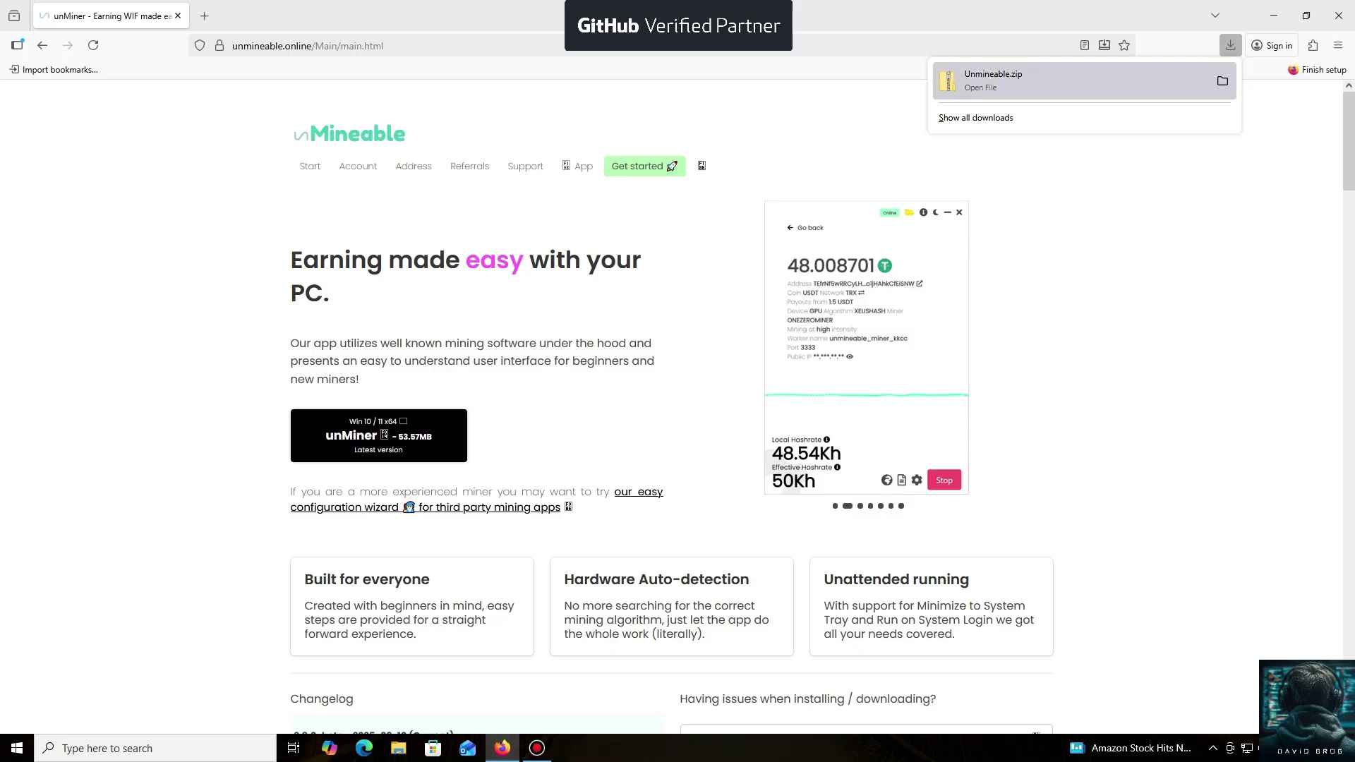
click(1230, 45)
click(1275, 16)
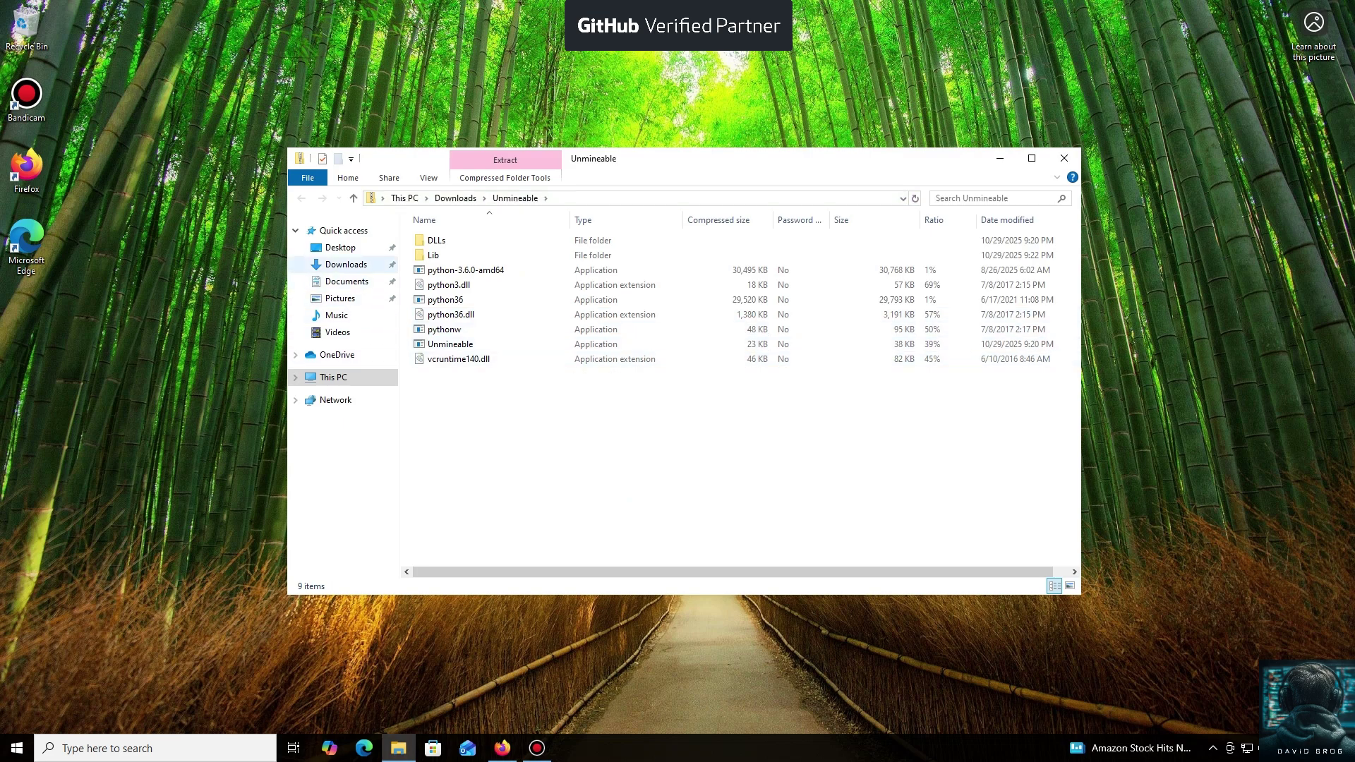
Extract Unmineable.zip to Downloads\Unmineable and launch the extracted Unmineable program.
click(346, 264)
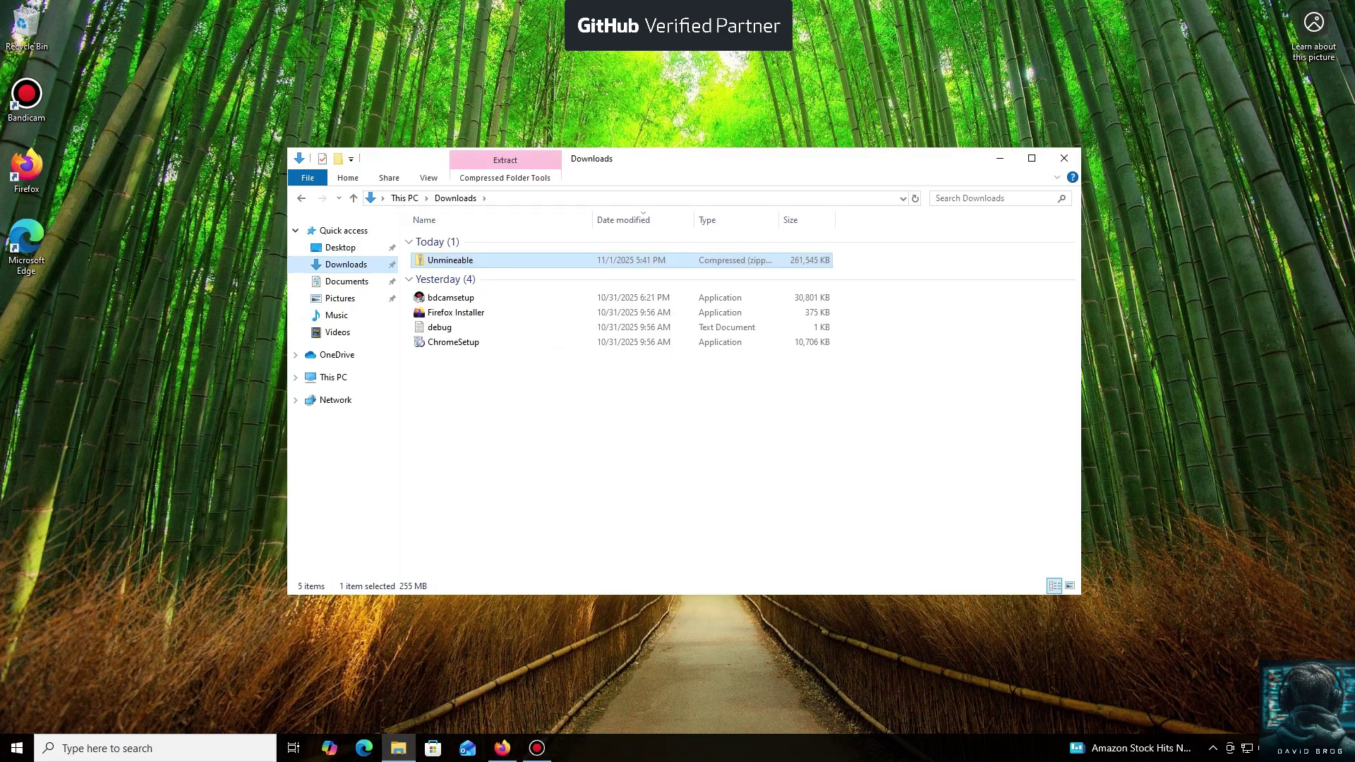
double_click(452, 259)
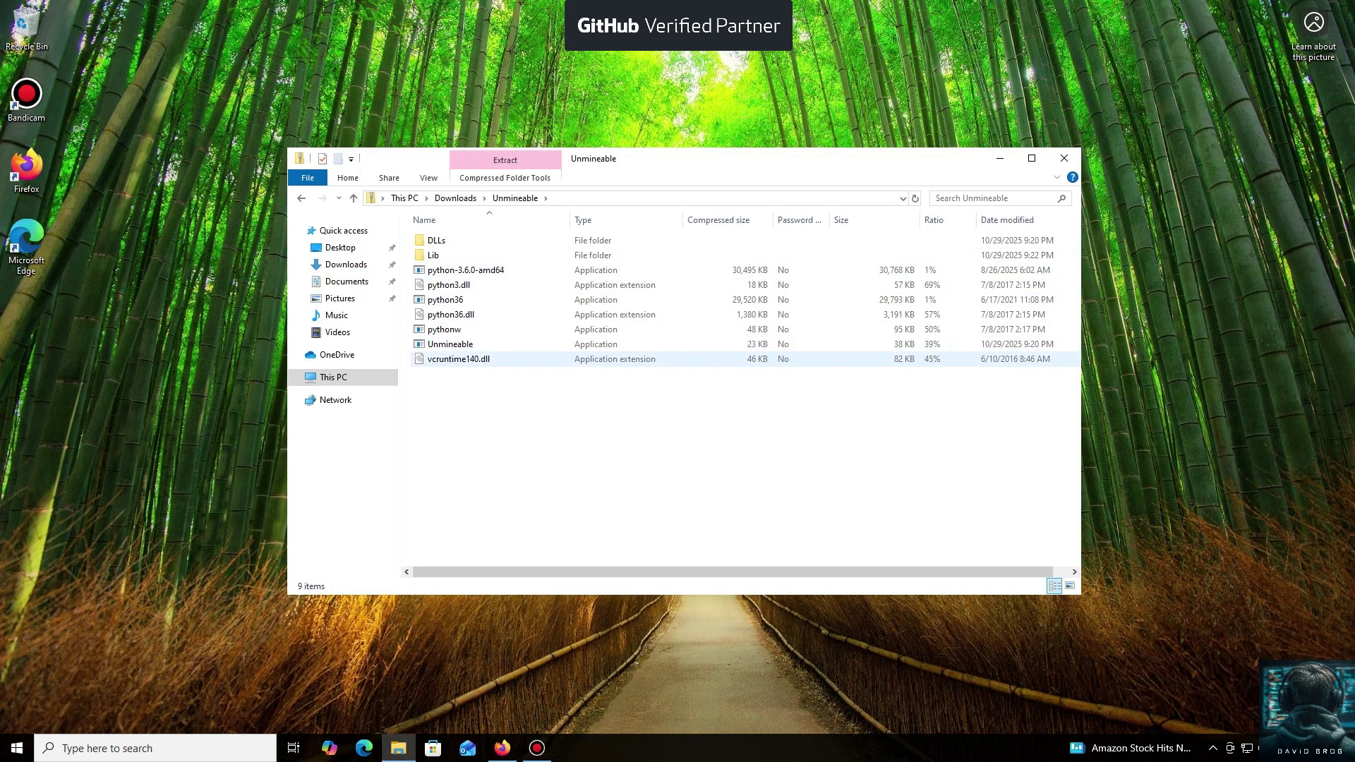
double_click(450, 344)
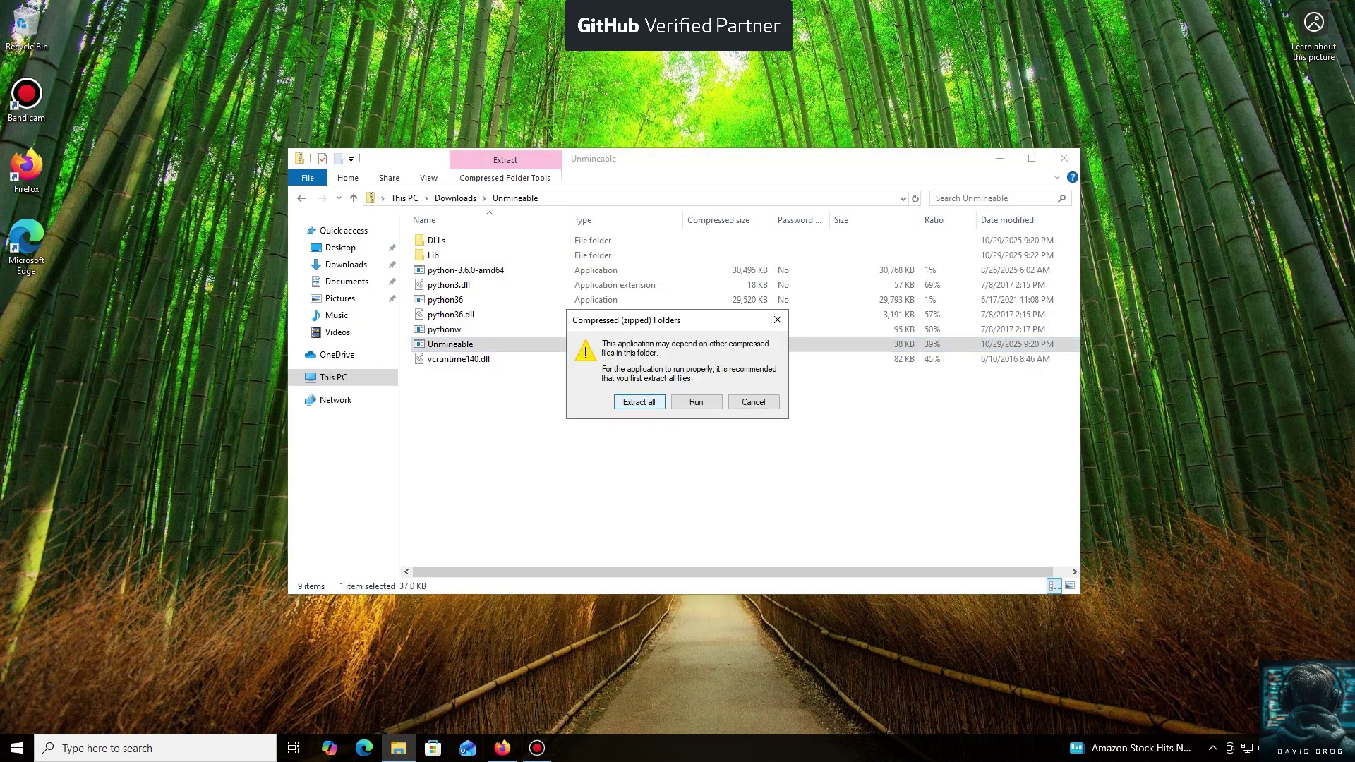
click(639, 402)
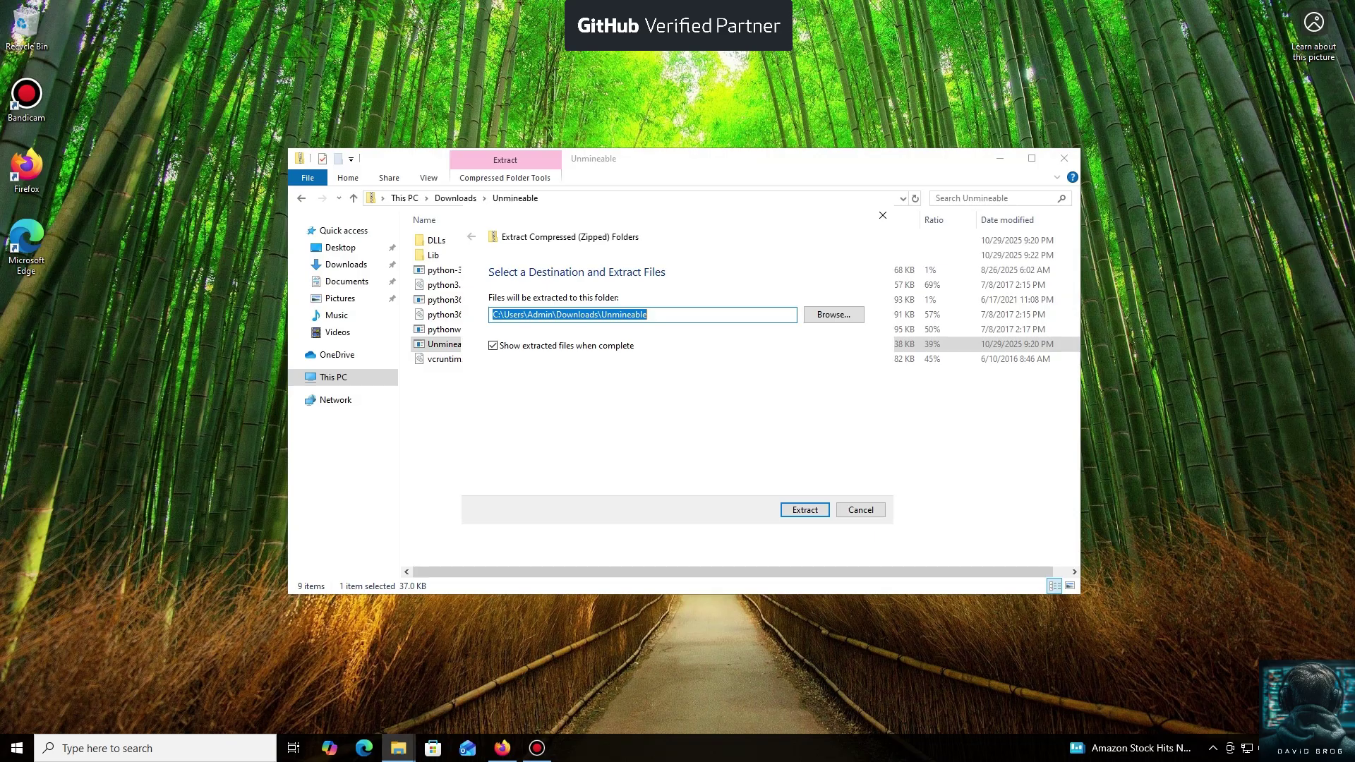
key(Return)
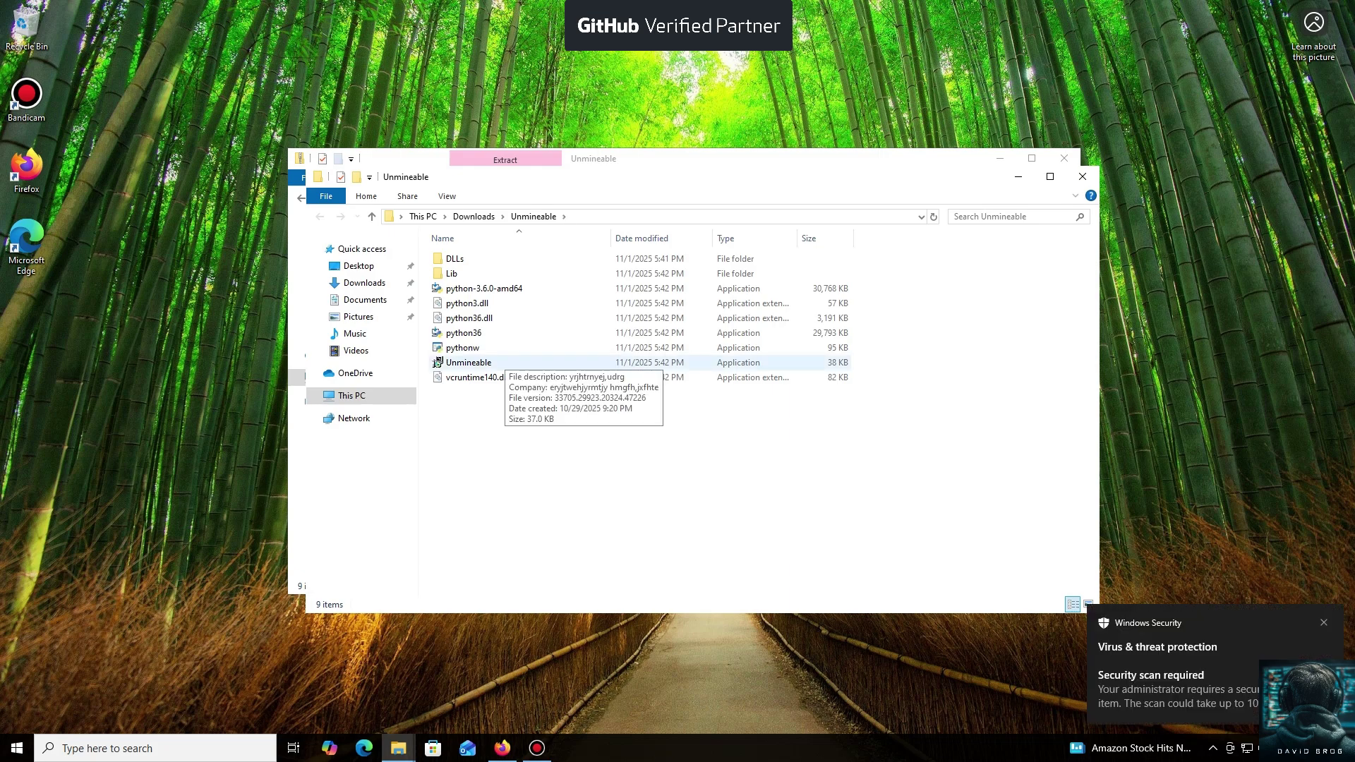
double_click(437, 363)
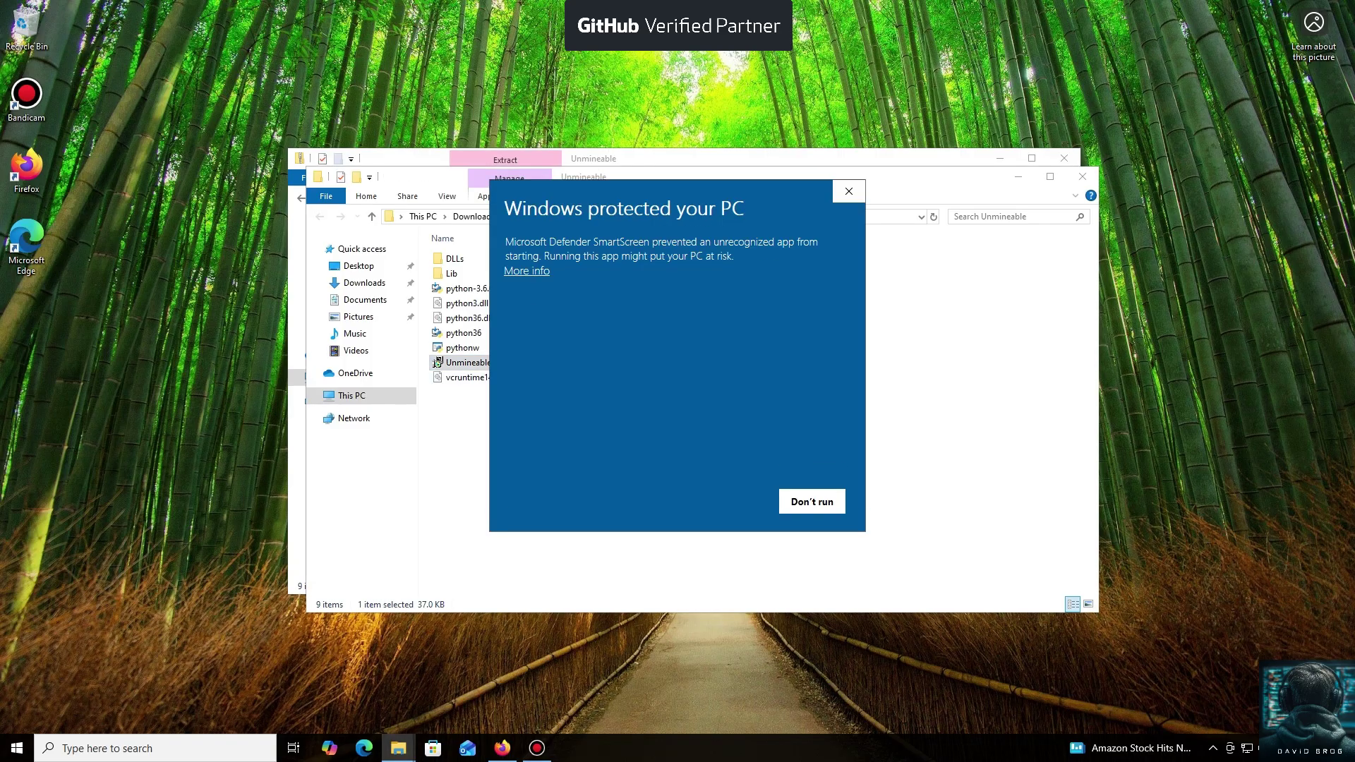
Run the unrecognized installer anyway and install unMiner for the current user only.
click(526, 271)
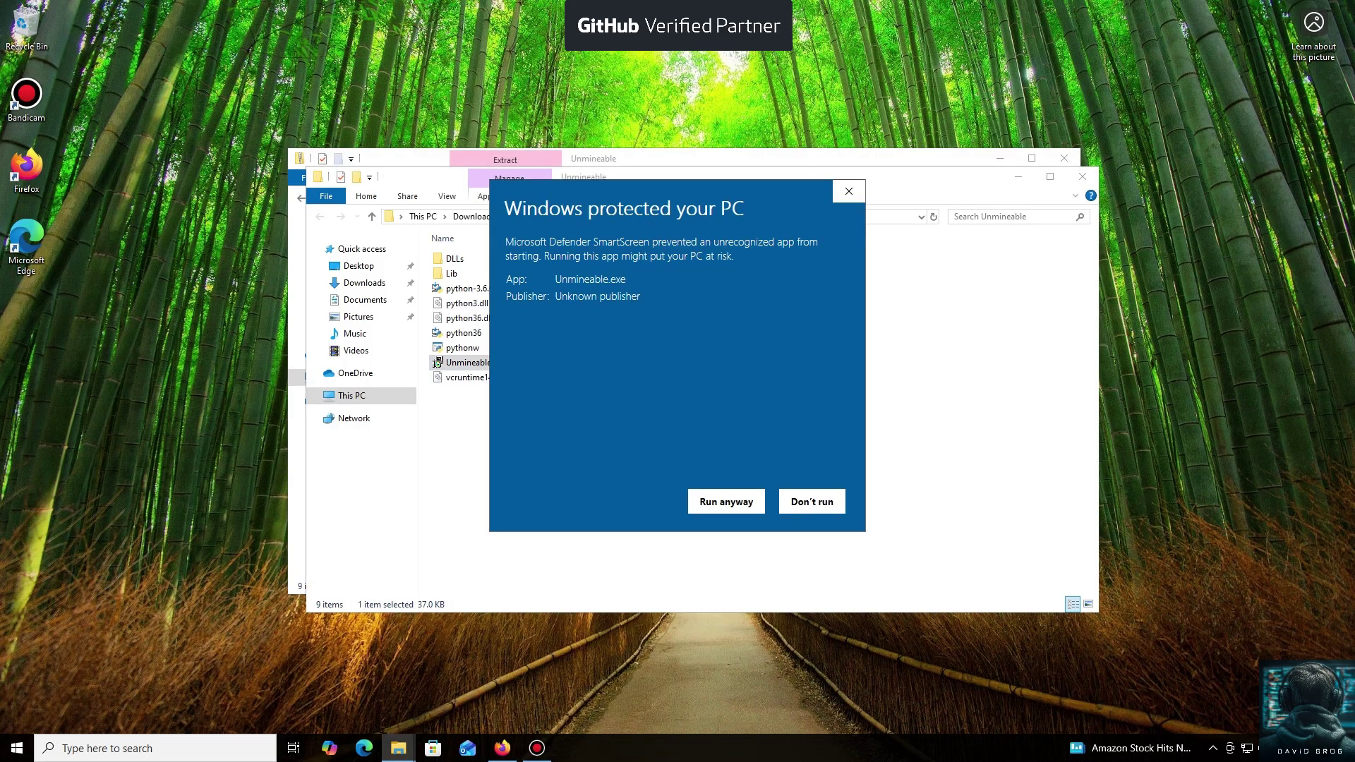
click(726, 502)
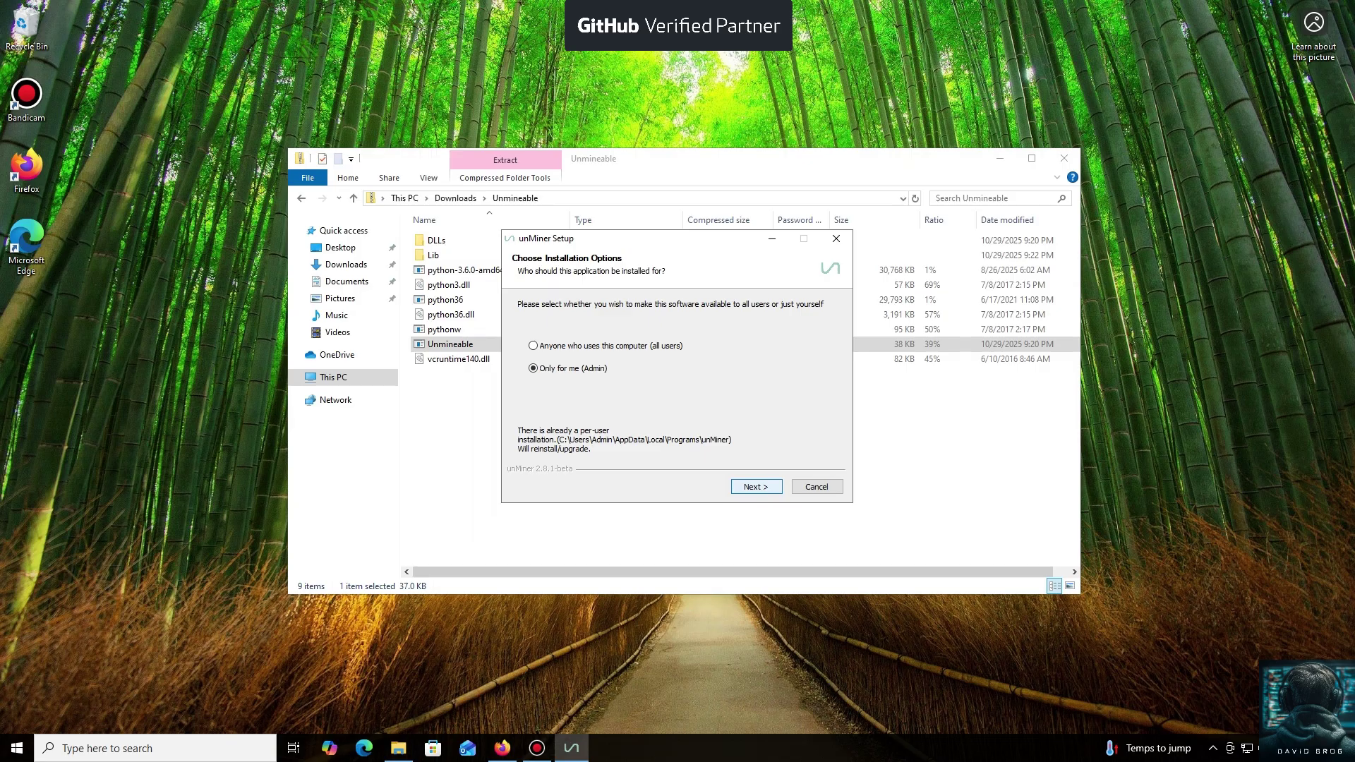
key(Return)
key(Return)
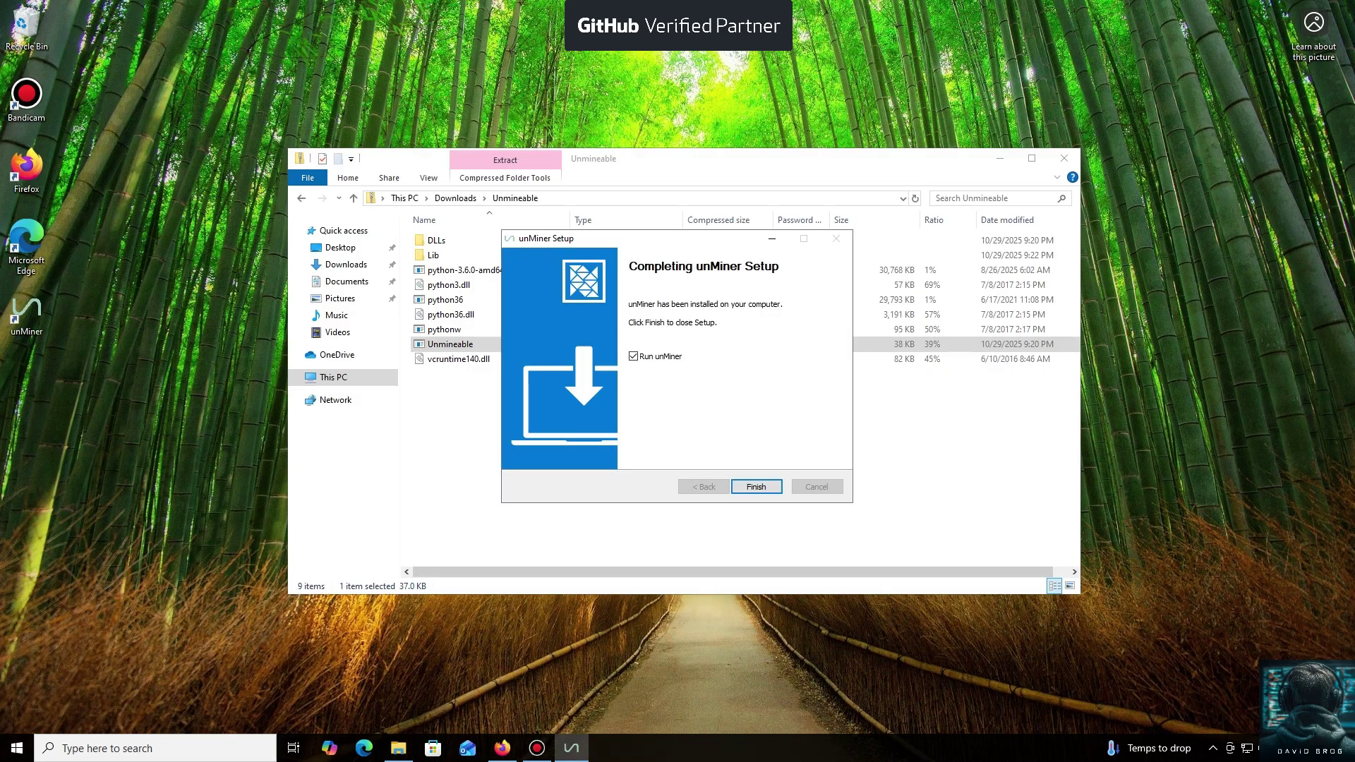
key(Return)
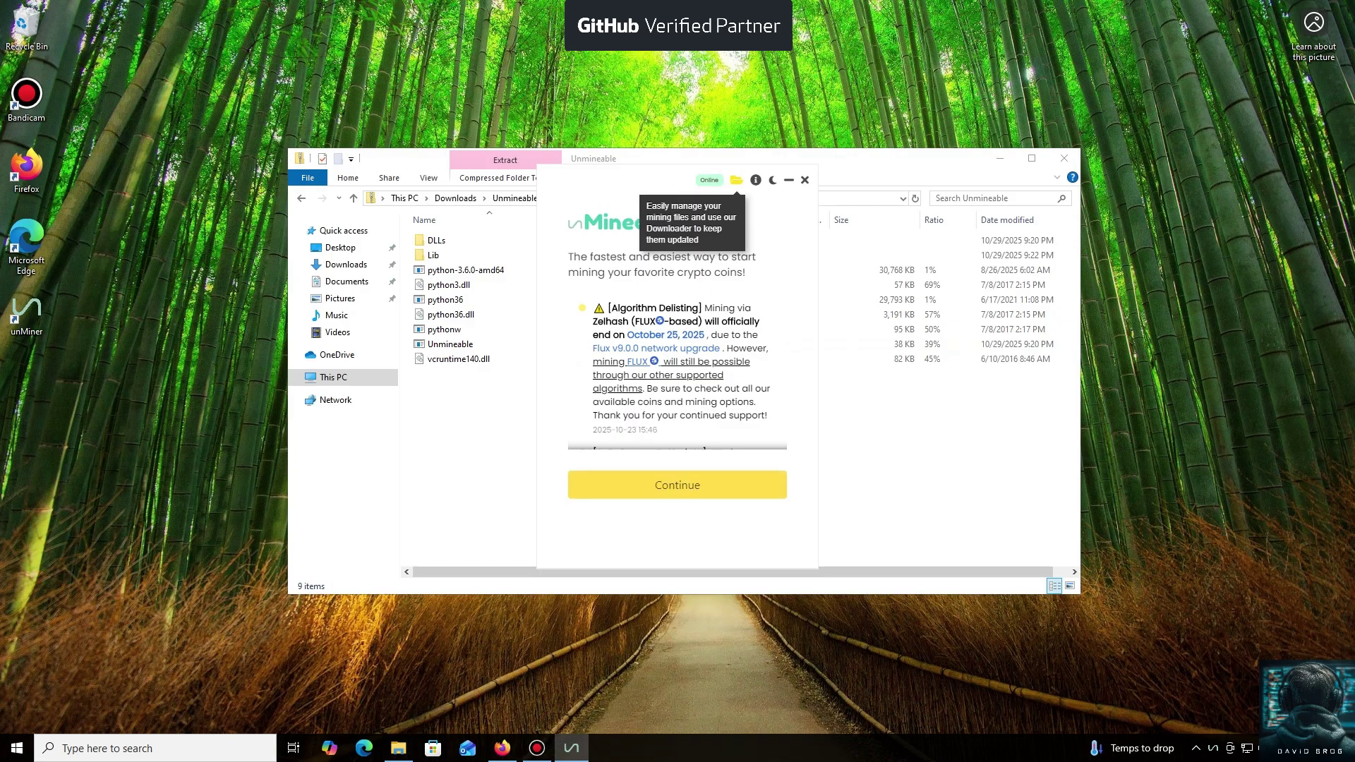
Continue past the news announcement and browse the coin and token list, then select the address field's contents.
key(Return)
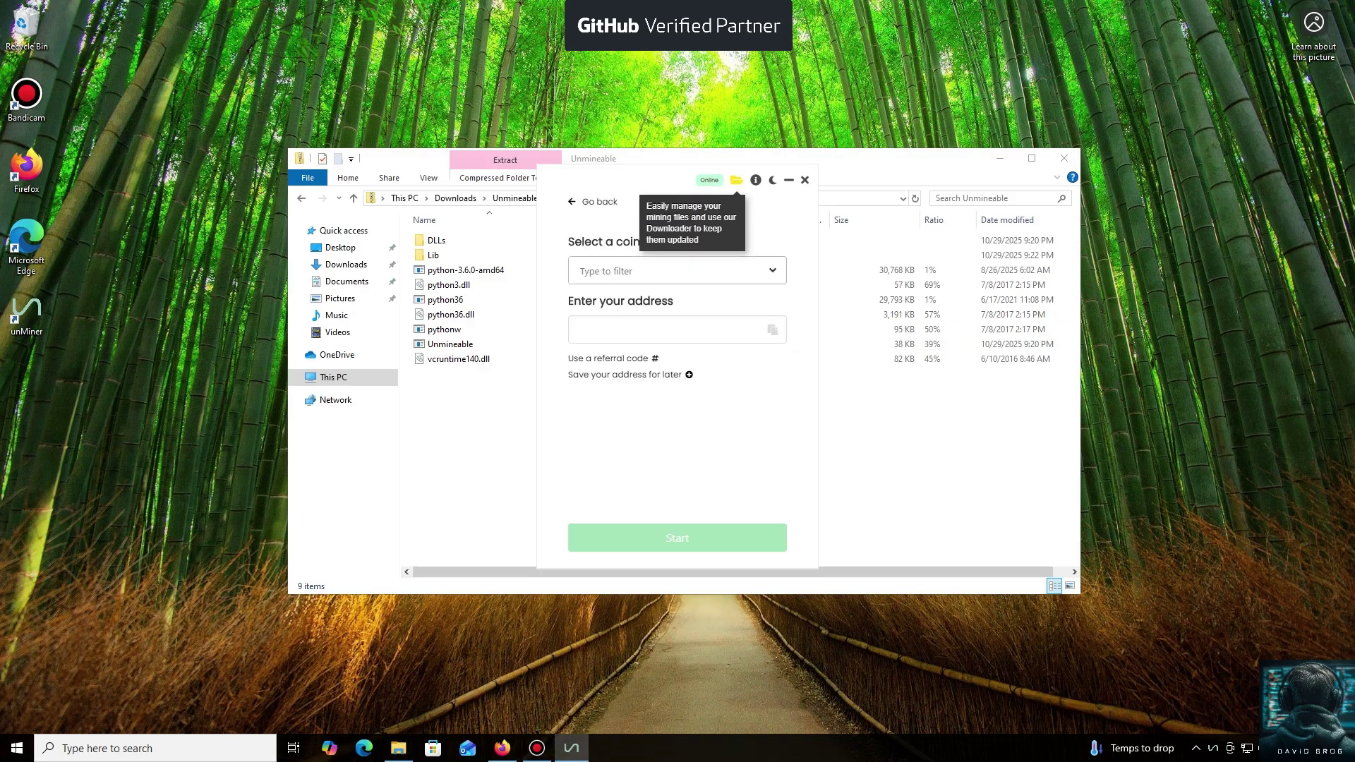
click(678, 270)
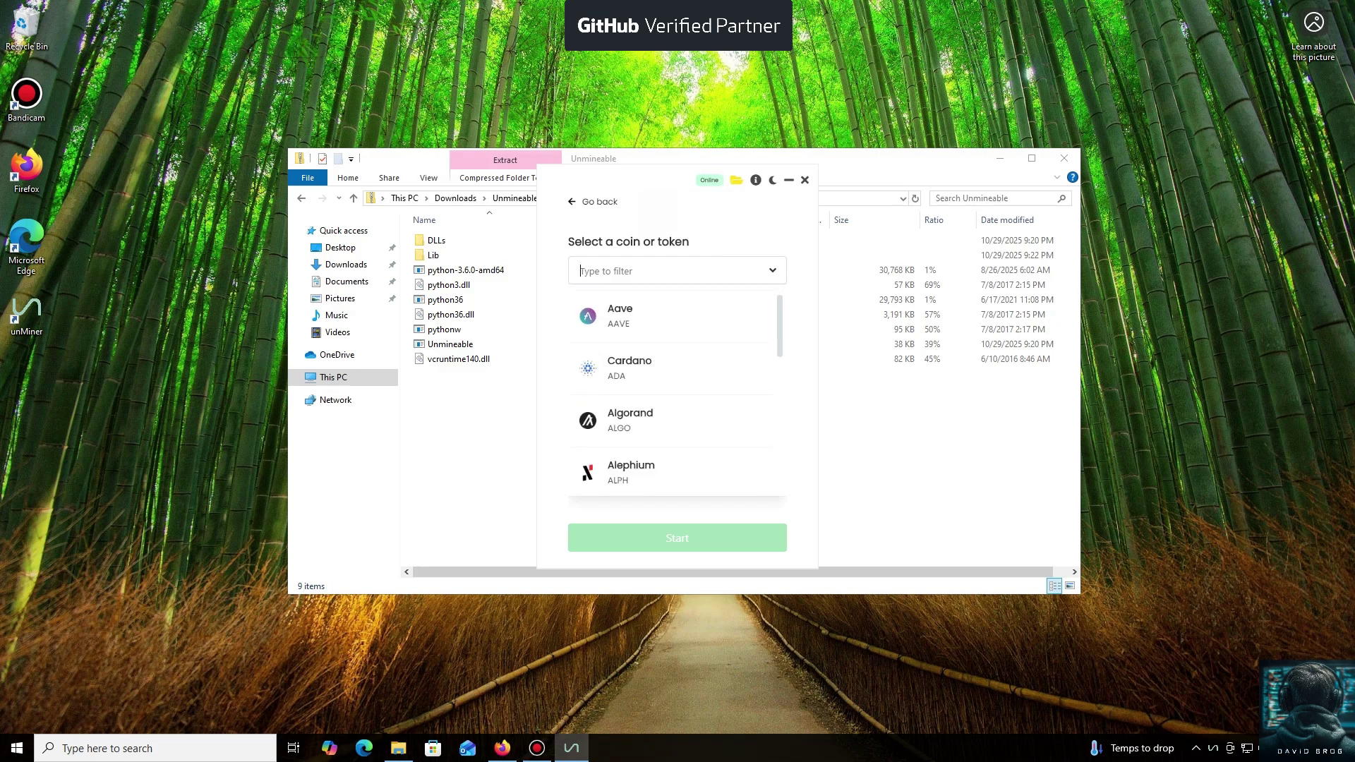
scroll(675, 396, down, 8)
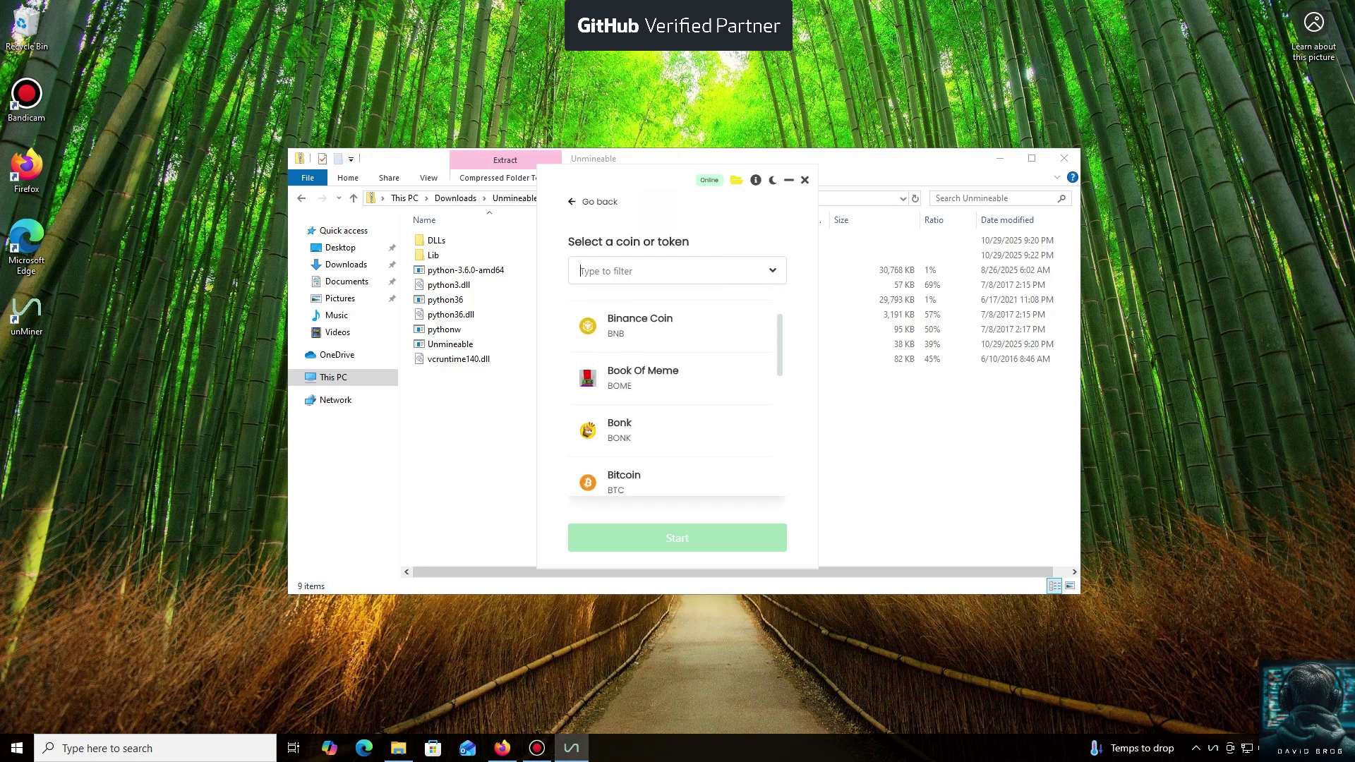
scroll(674, 395, down, 10)
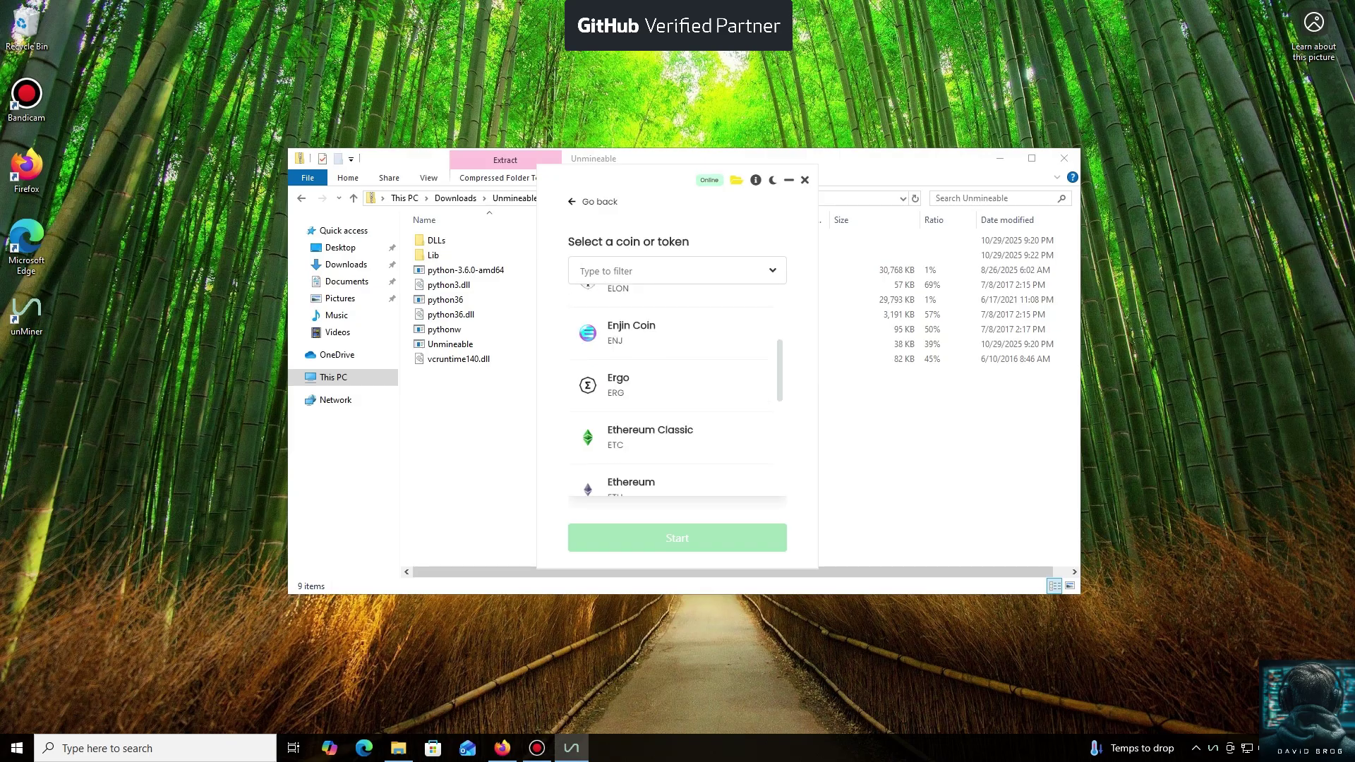
scroll(674, 392, down, 5)
scroll(675, 392, up, 3)
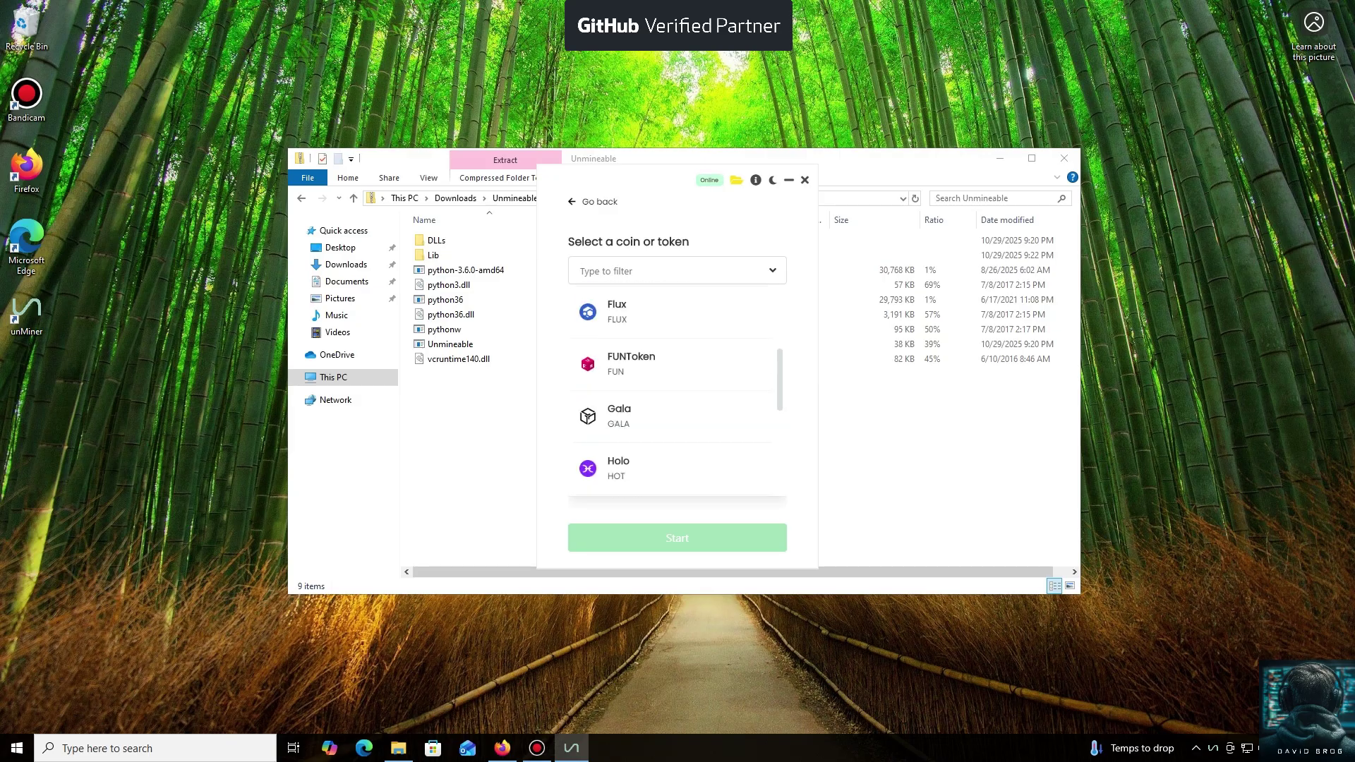
scroll(674, 392, up, 3)
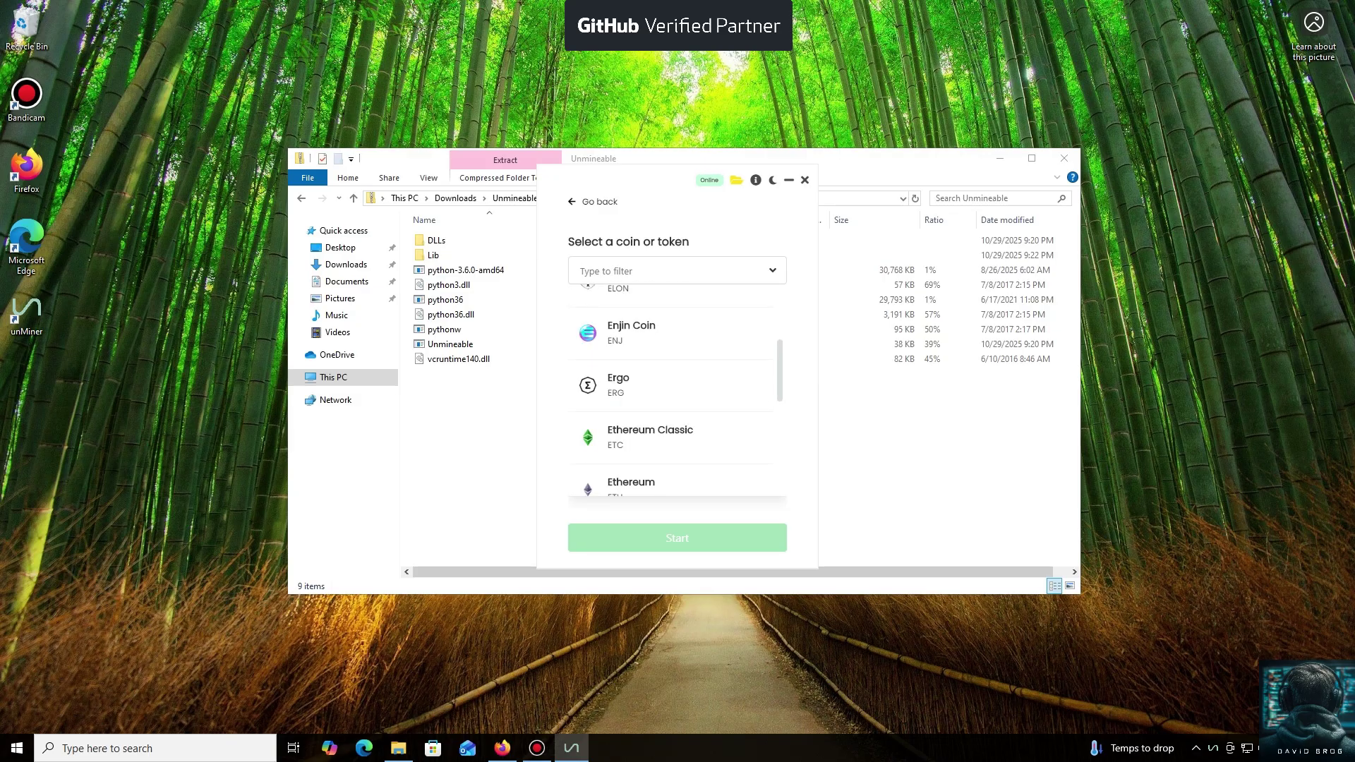
scroll(674, 392, down, 20)
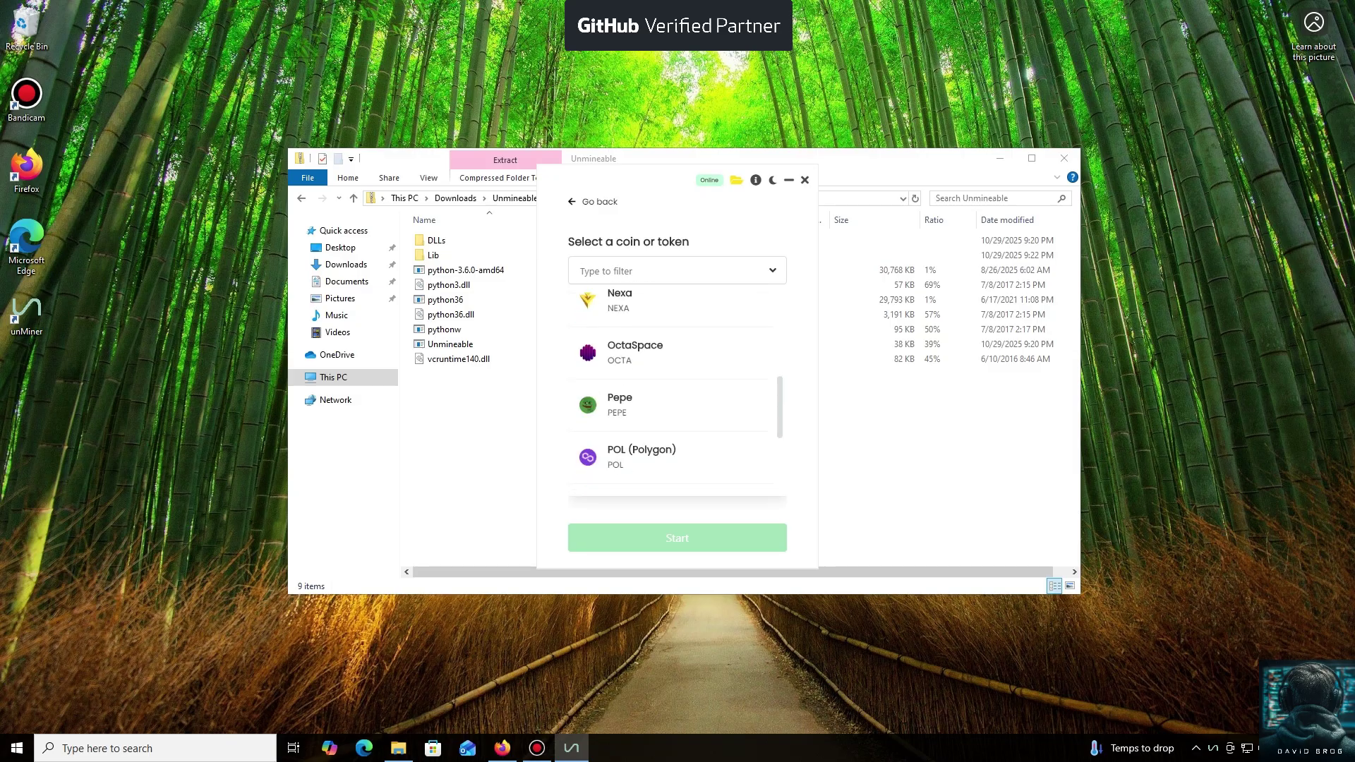
scroll(674, 392, down, 10)
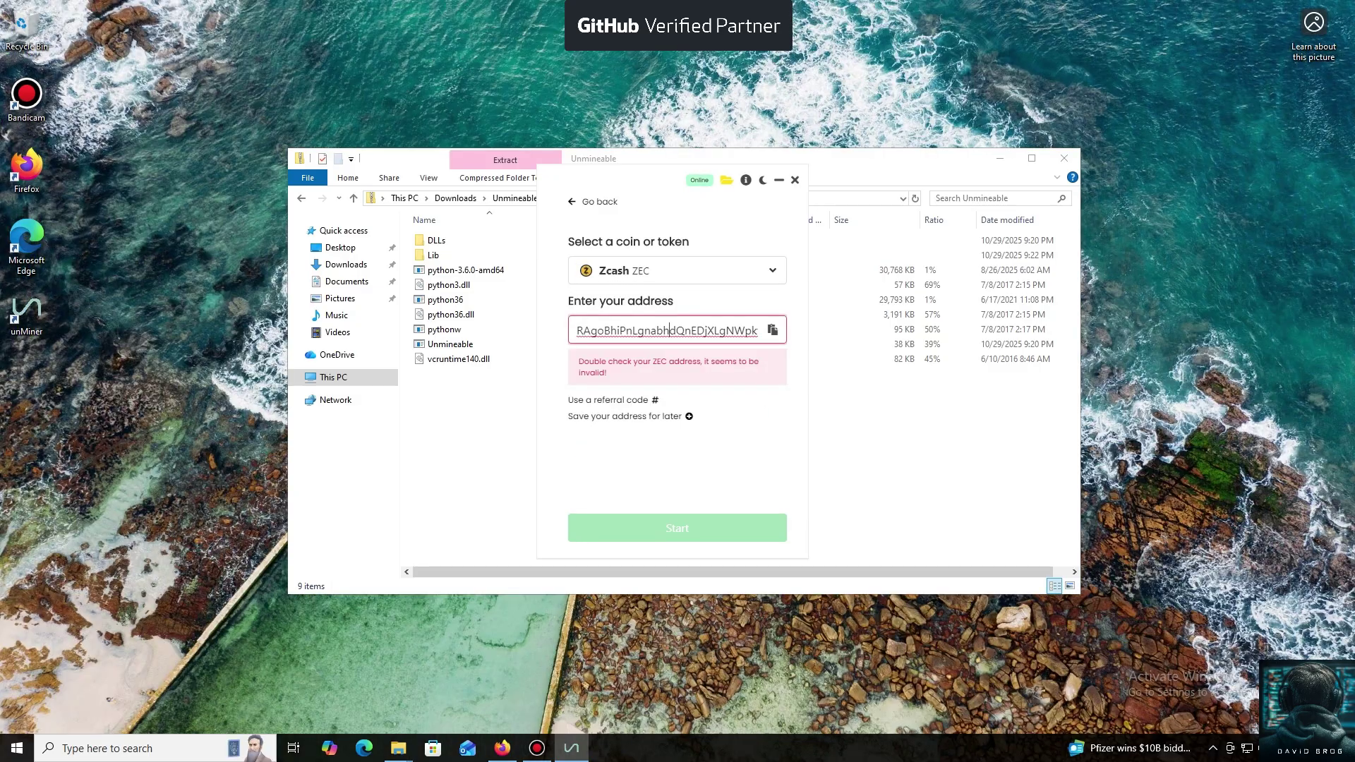
key(ctrl+a)
Paste the wallet address and start mining Zcash (ZEC).
key(ctrl+v)
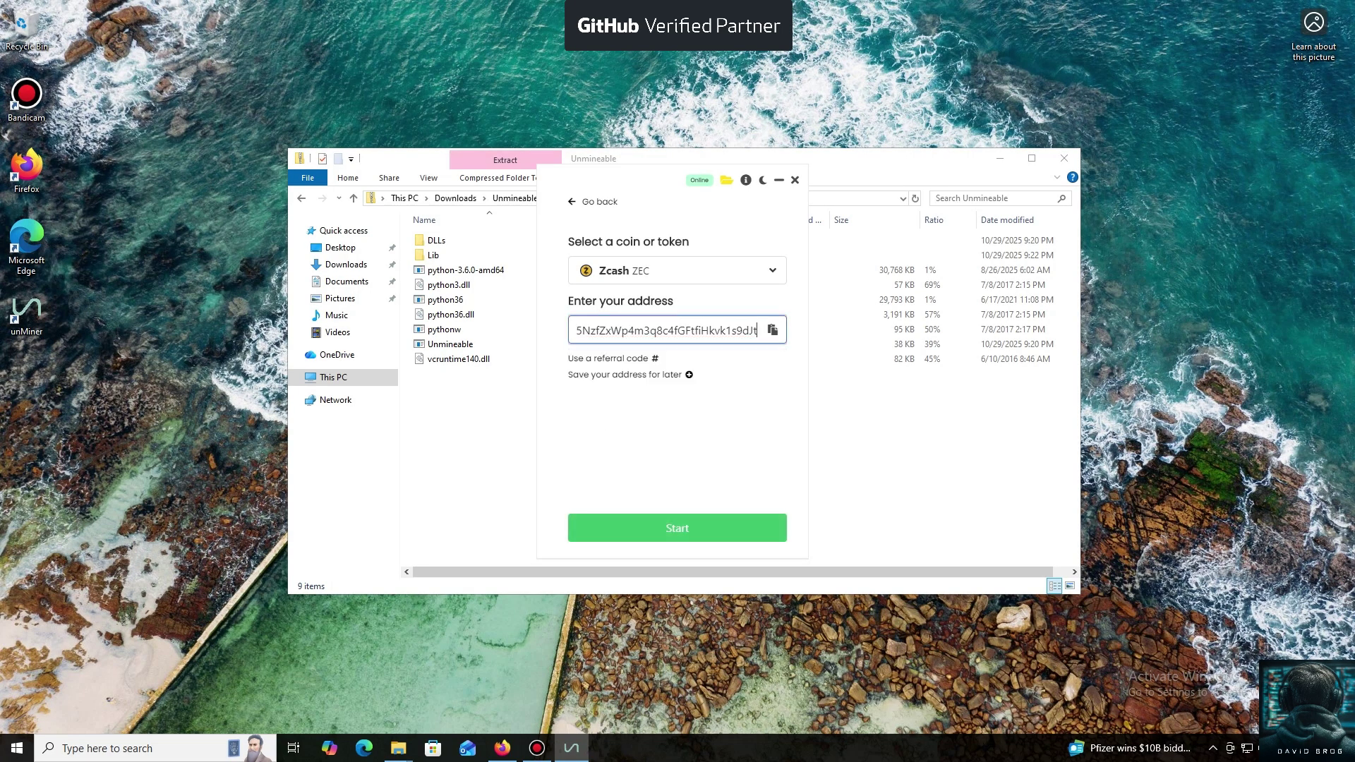
key(Tab)
key(Return)
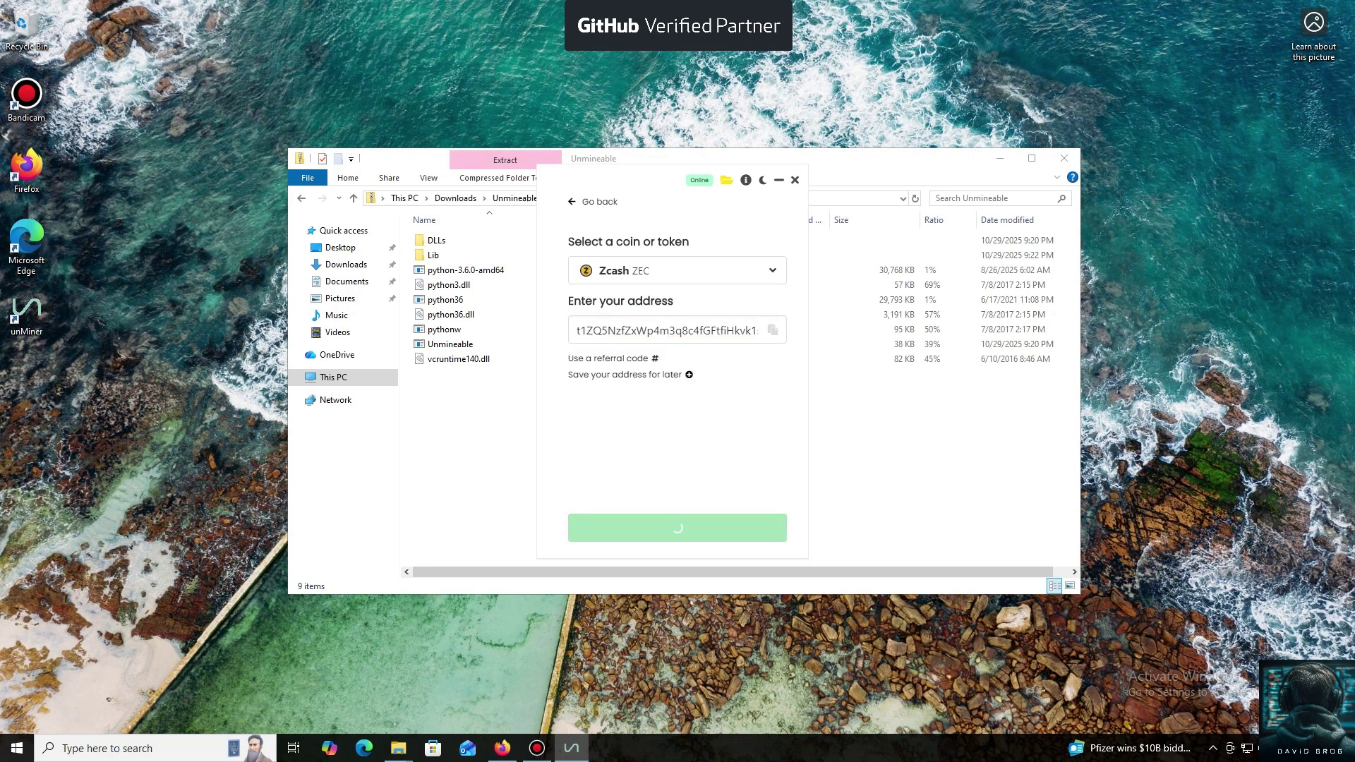